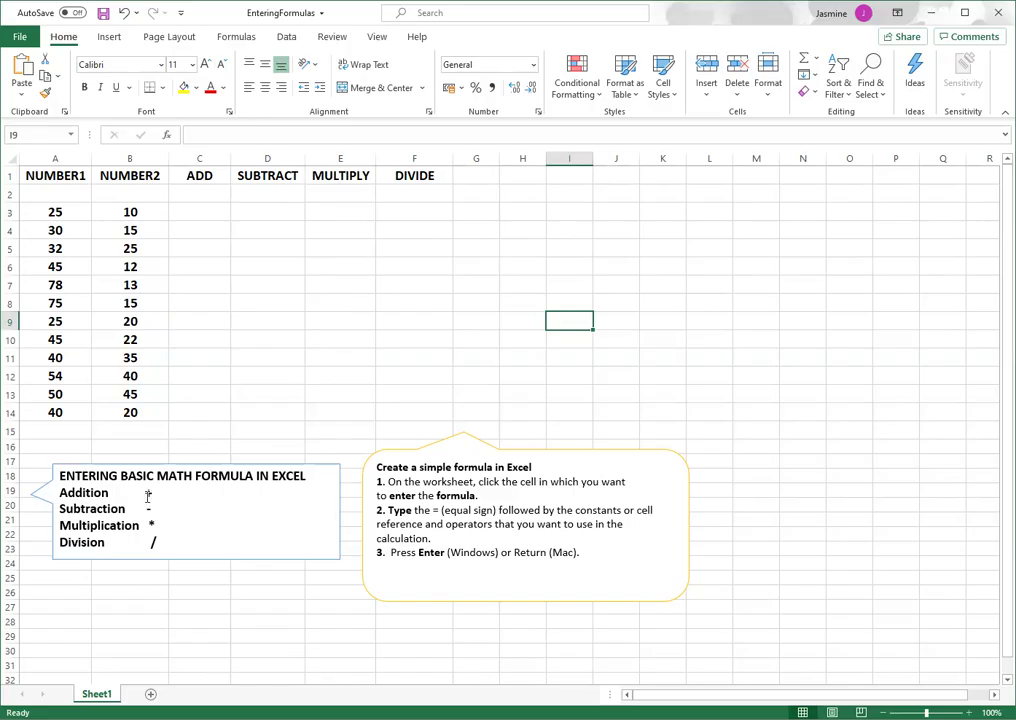
{"action": "left_click", "coordinate": [147, 508]}
{"action": "type", "text": "-"}
- Enter the addition formula =A3+B3 in cell C3 and fill it down through C14
{"action": "left_click", "coordinate": [199, 209]}
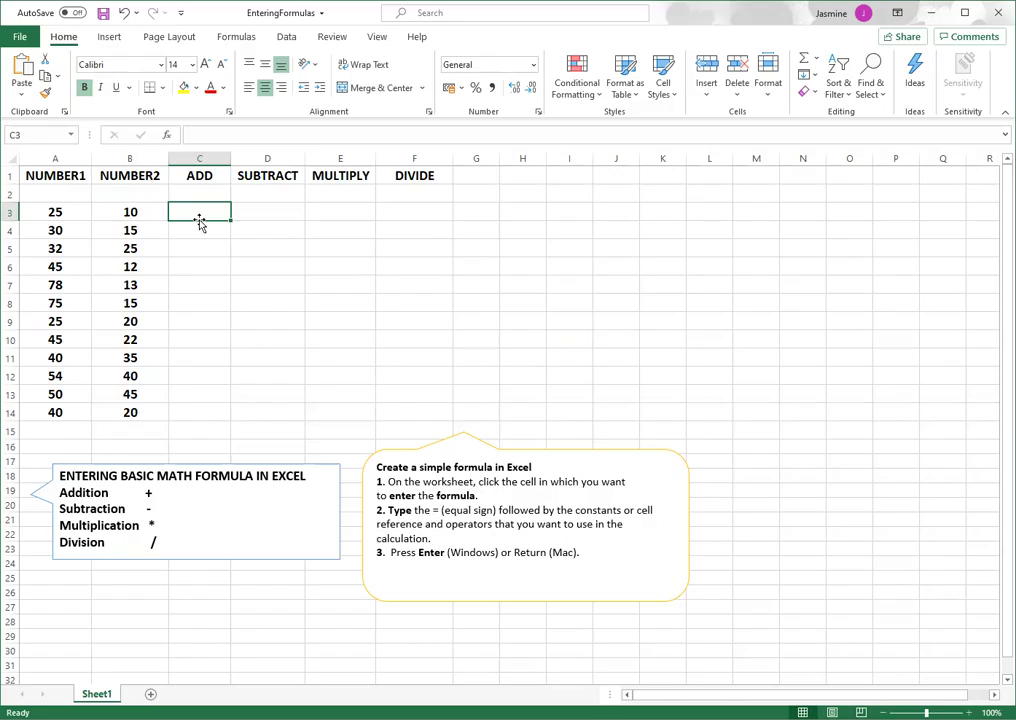
{"action": "type", "text": "="}
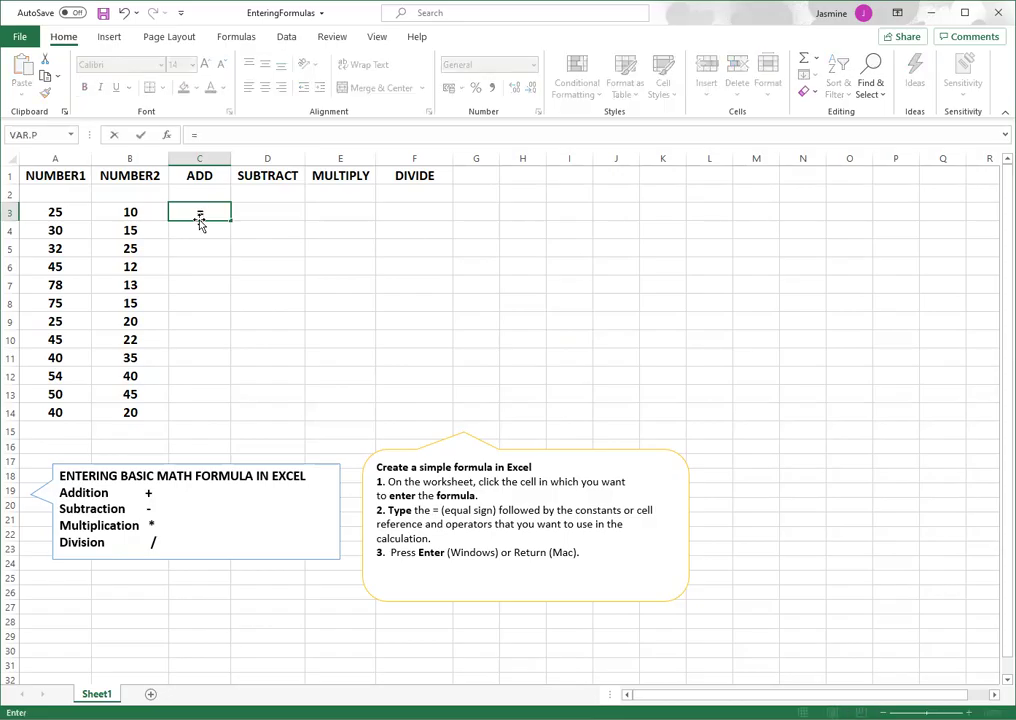
{"action": "left_click", "coordinate": [47, 212]}
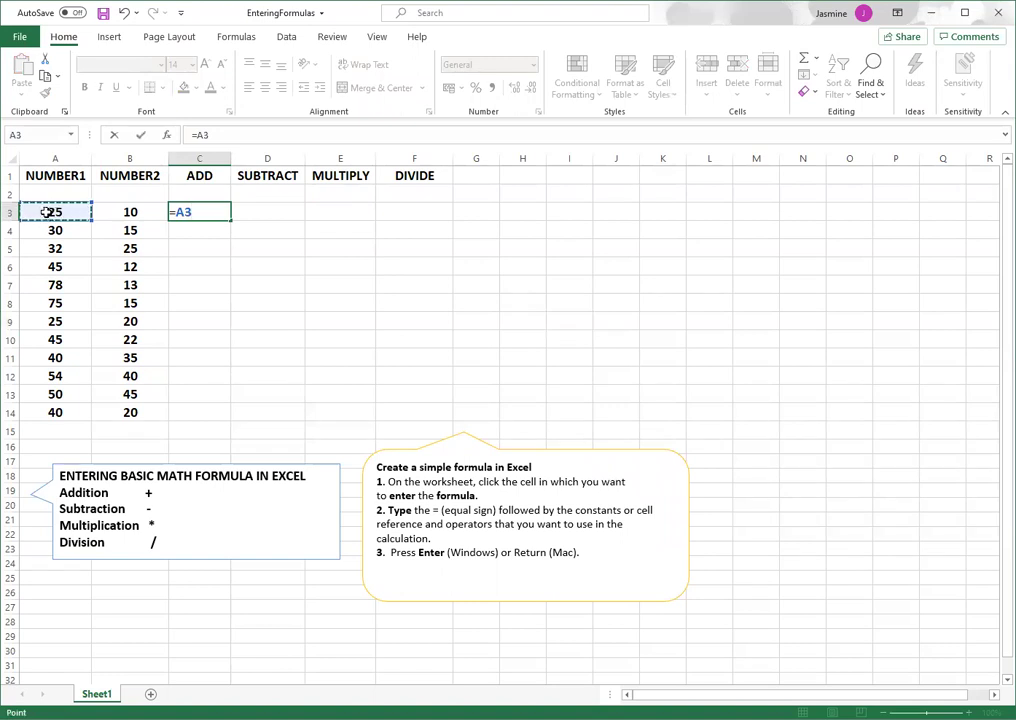
{"action": "type", "text": "+"}
{"action": "left_click", "coordinate": [136, 214]}
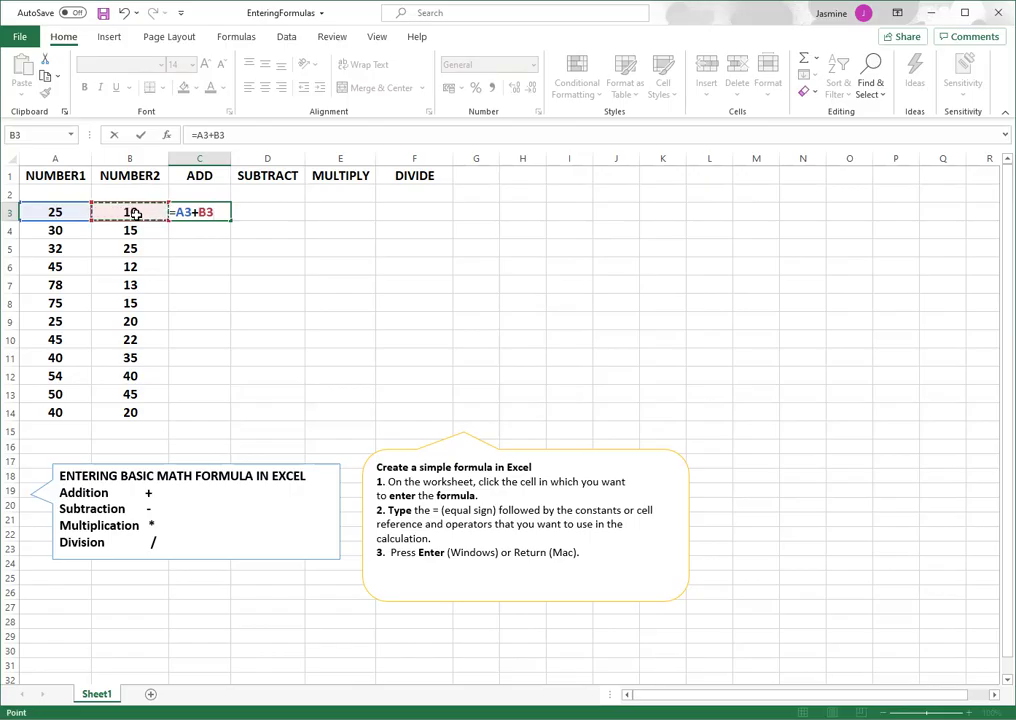
{"action": "key", "text": "Return"}
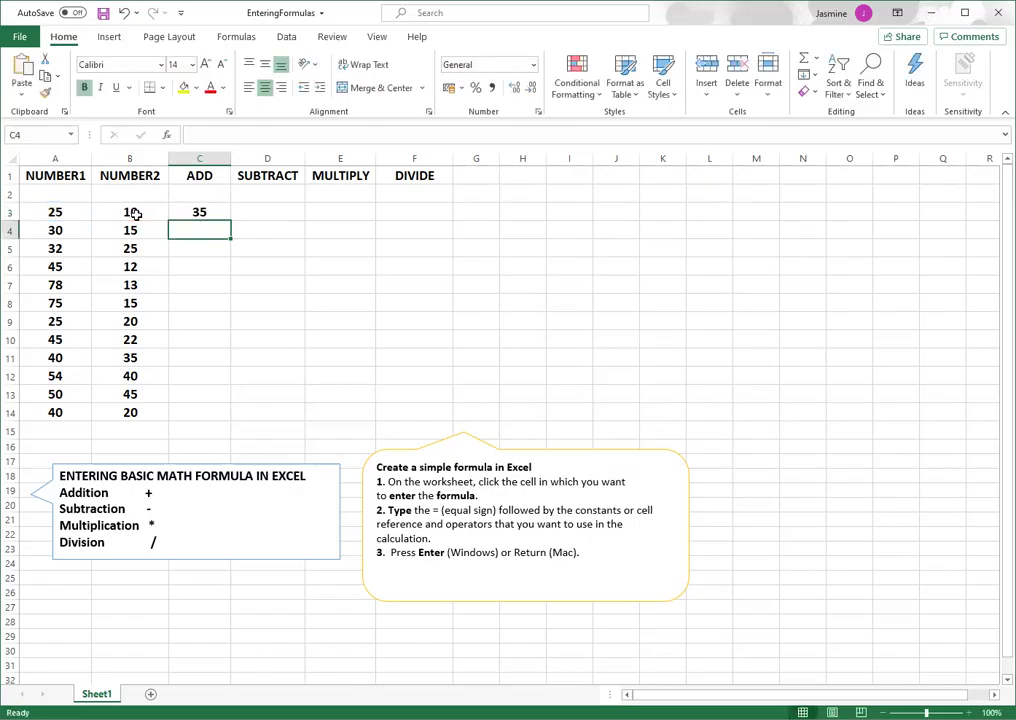
{"action": "left_click", "coordinate": [202, 214]}
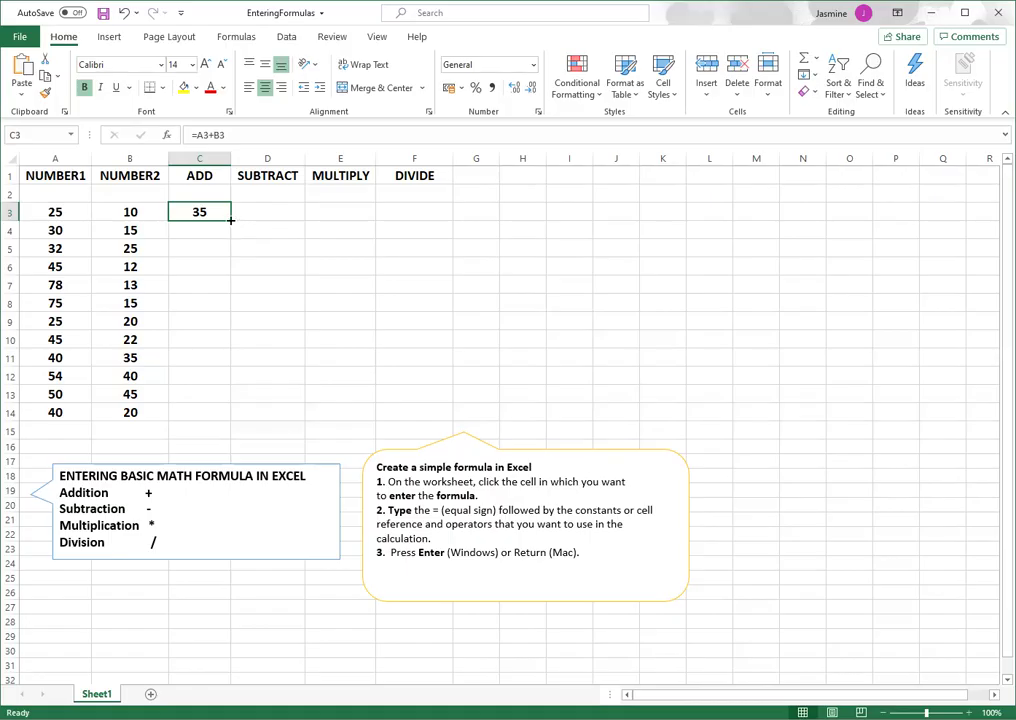
{"action": "left_click_drag", "start_coordinate": [230, 219], "coordinate": [226, 413]}
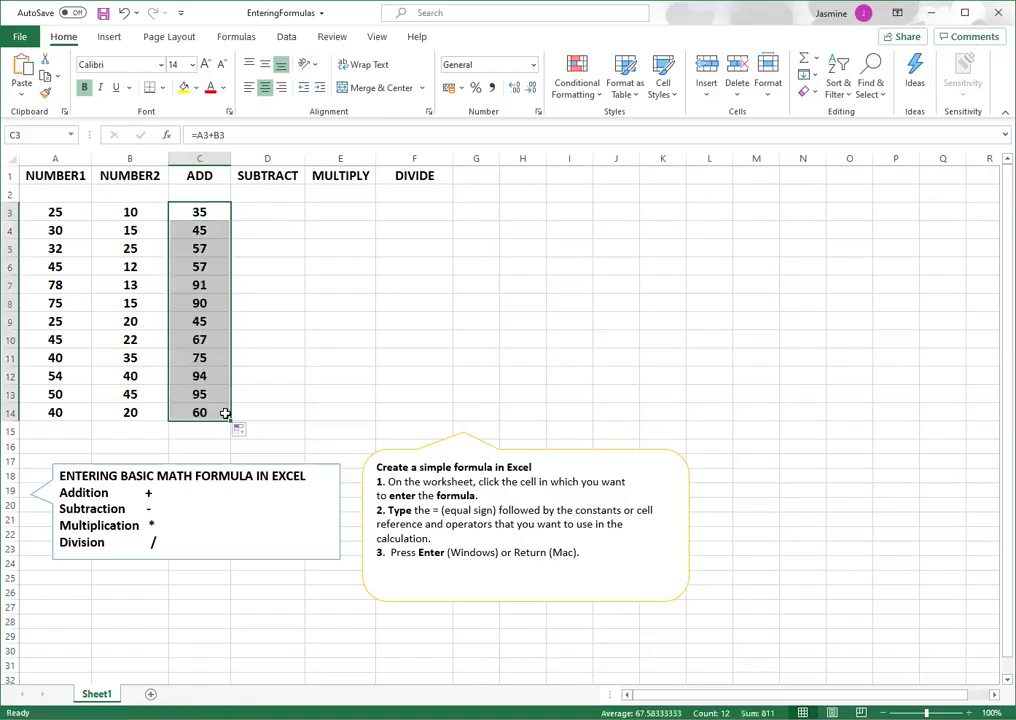
- Inspect the copied addition formulas in cells C10, C8 and C13 of the ADD column
{"action": "left_click", "coordinate": [202, 340]}
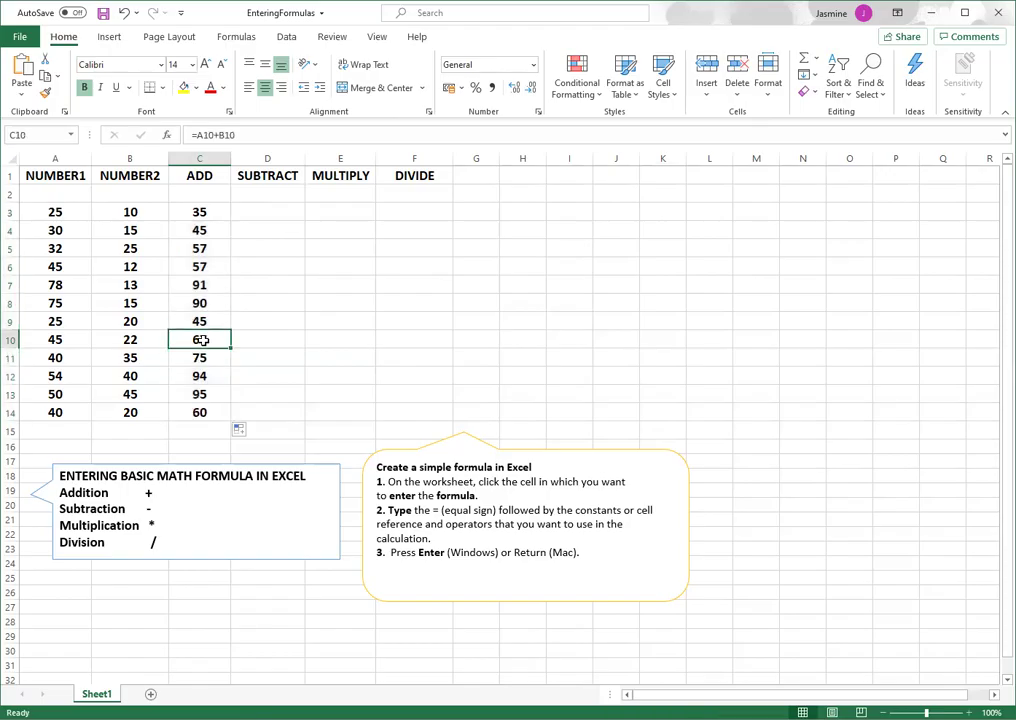
{"action": "double_click", "coordinate": [208, 303]}
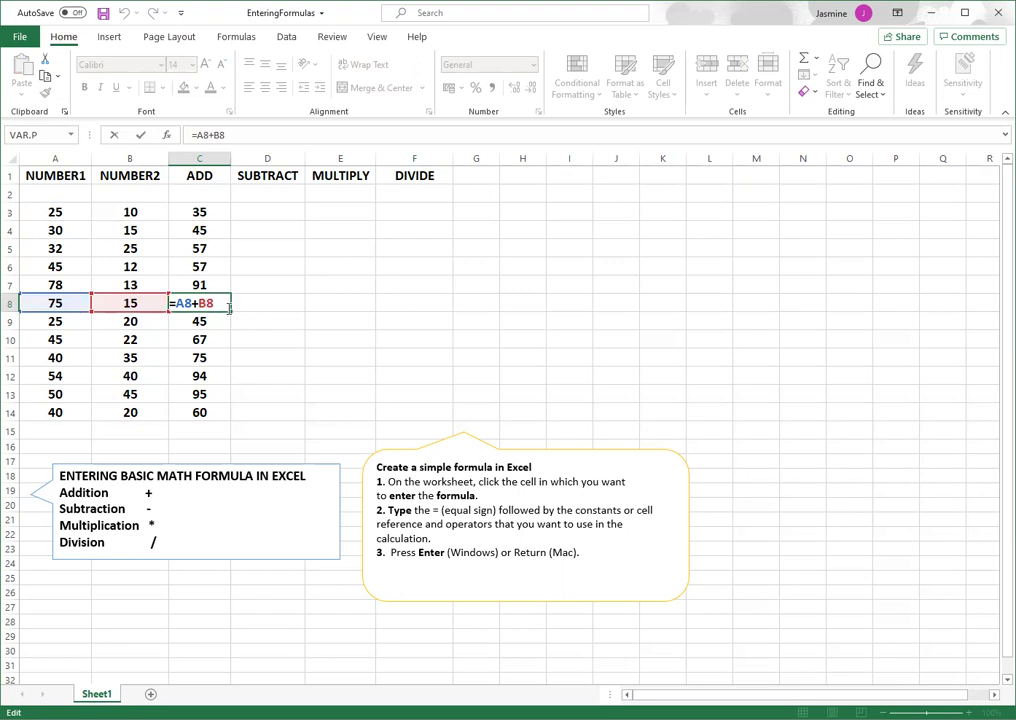
{"action": "key", "text": "ctrl+Return"}
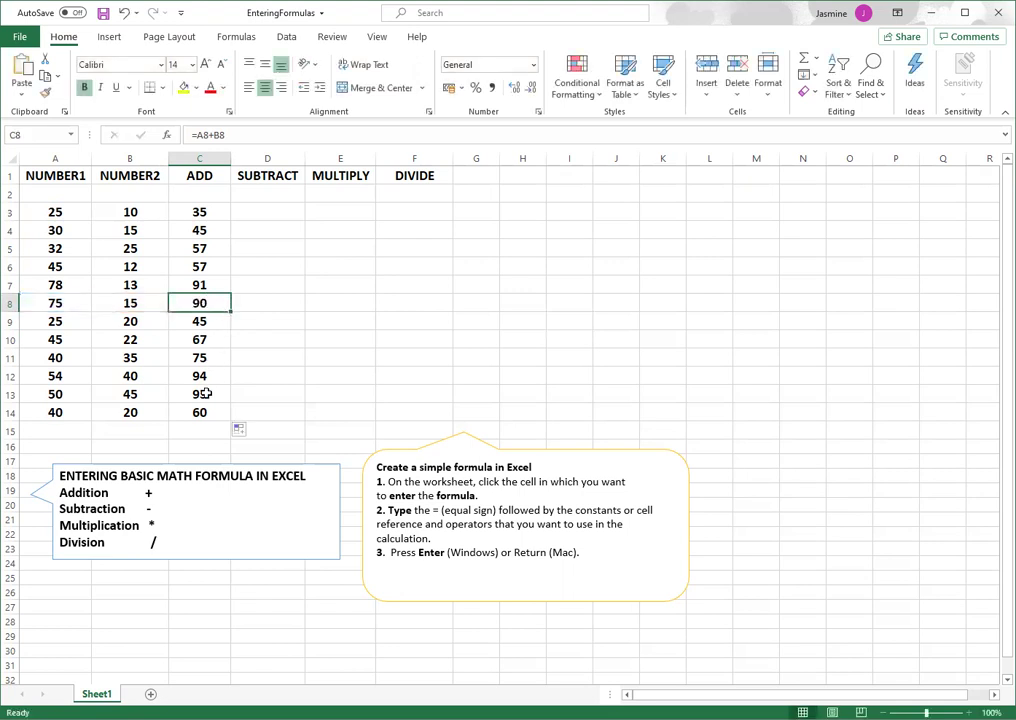
{"action": "double_click", "coordinate": [205, 393]}
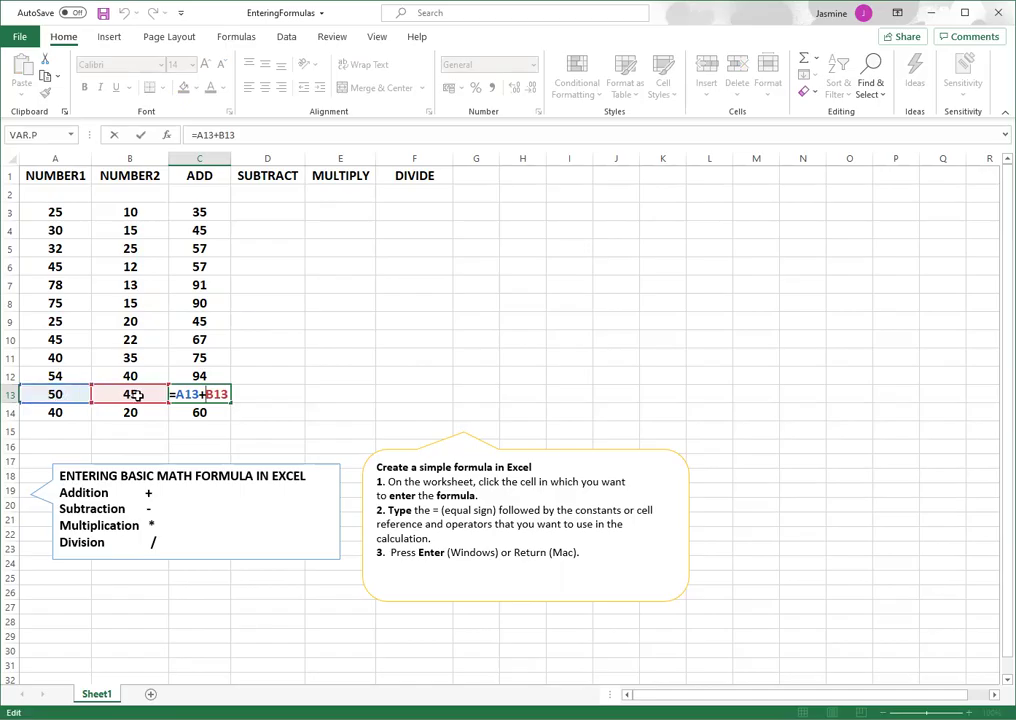
{"action": "key", "text": "ctrl+Return"}
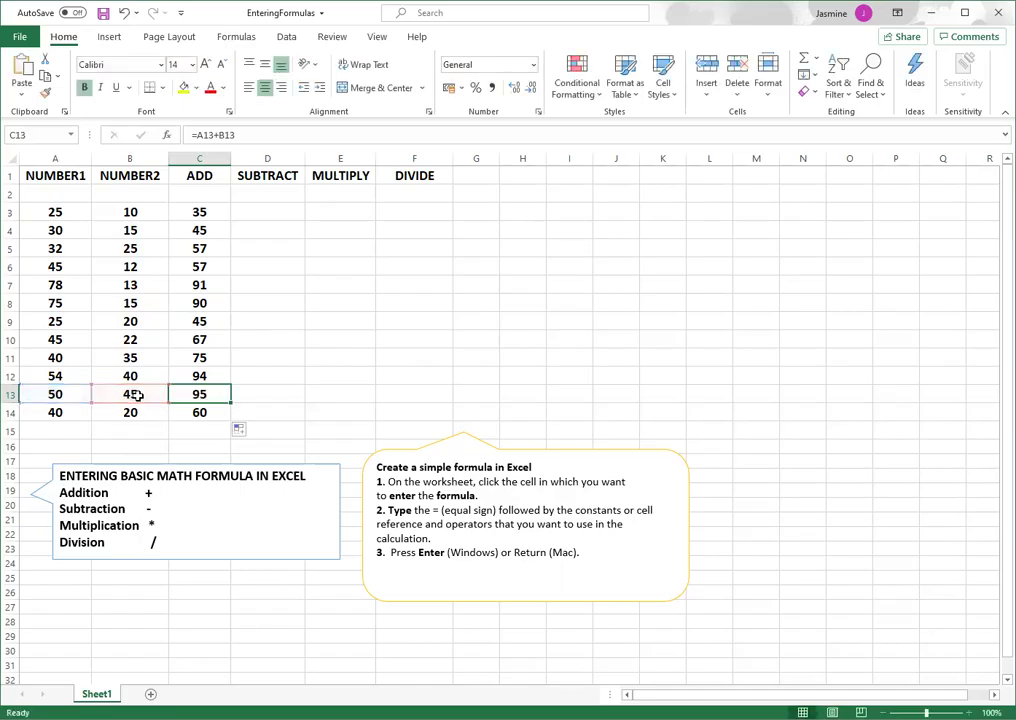
{"action": "left_click", "coordinate": [342, 318]}
- Enter the subtraction formula =A3-B3 in cell D3 and fill it down through D14
{"action": "left_click", "coordinate": [276, 209]}
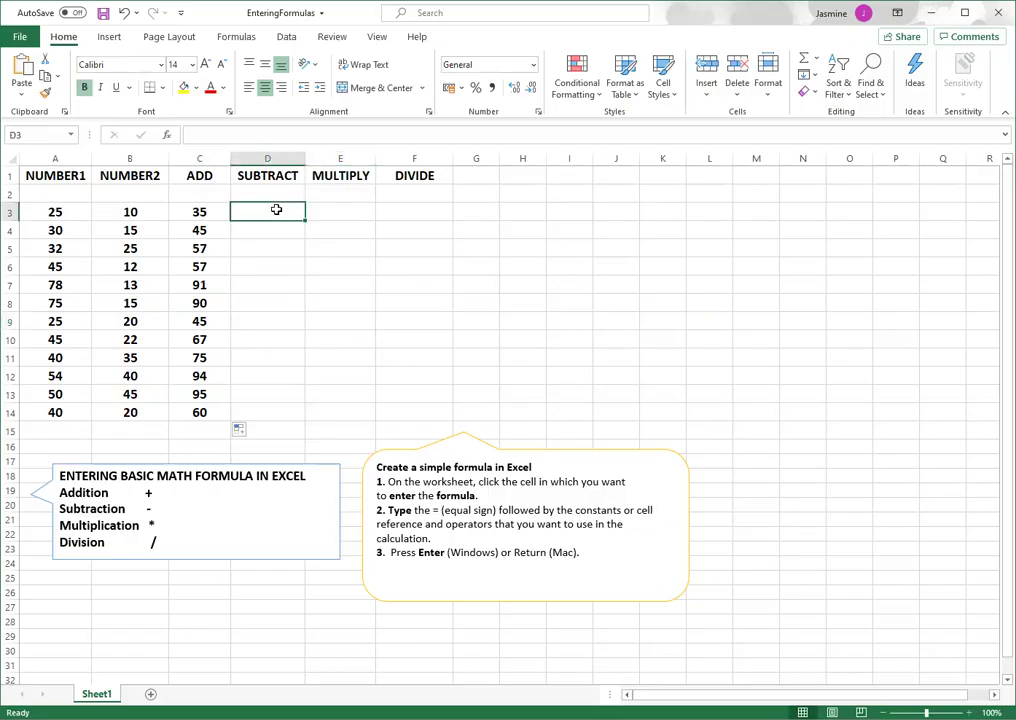
{"action": "type", "text": "="}
{"action": "left_click", "coordinate": [55, 211]}
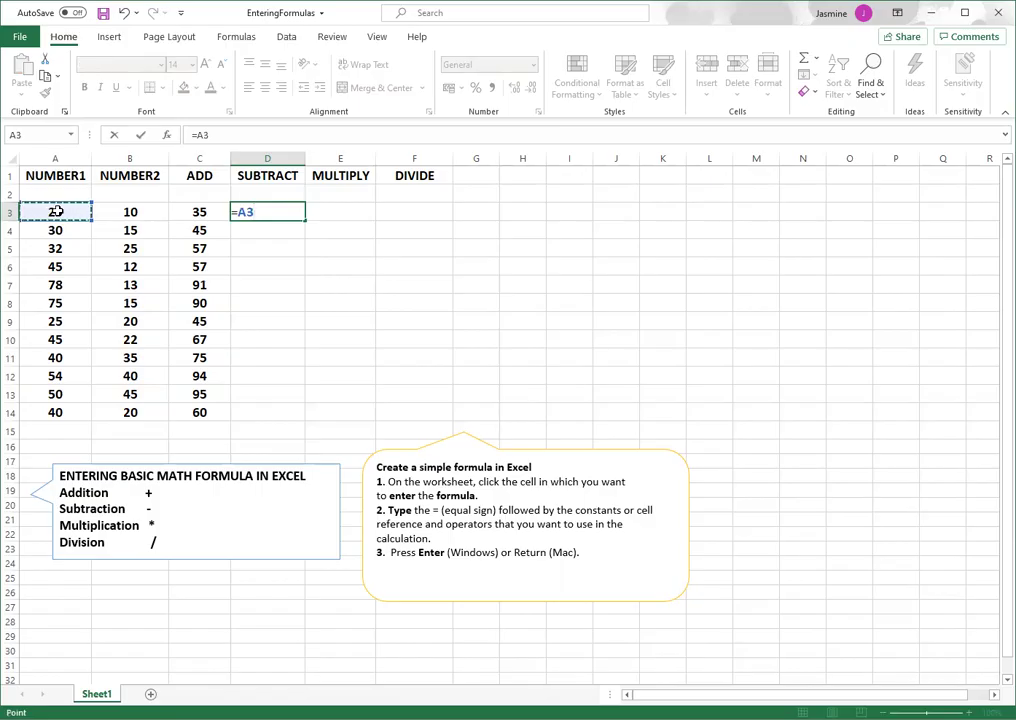
{"action": "type", "text": "-"}
{"action": "left_click", "coordinate": [118, 211]}
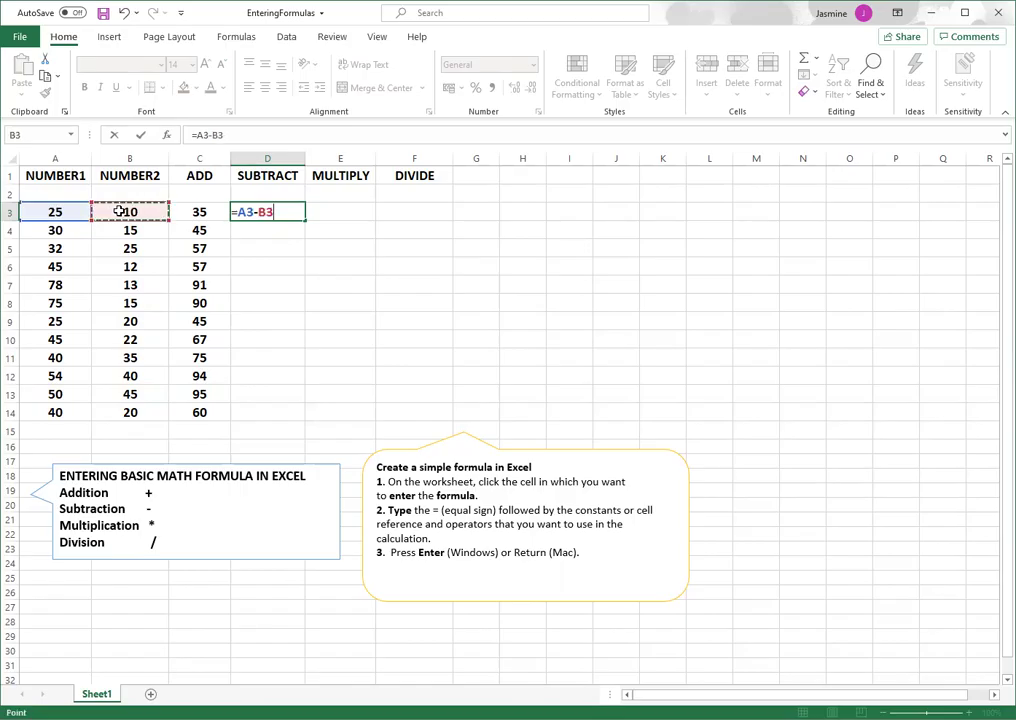
{"action": "key", "text": "Return"}
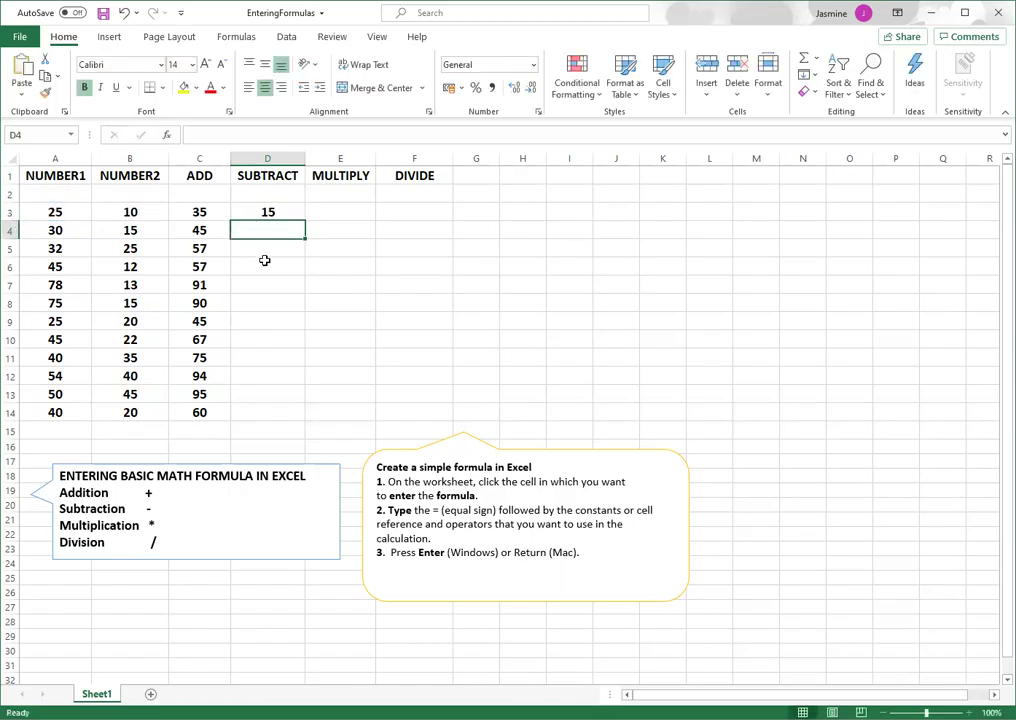
{"action": "left_click", "coordinate": [278, 210]}
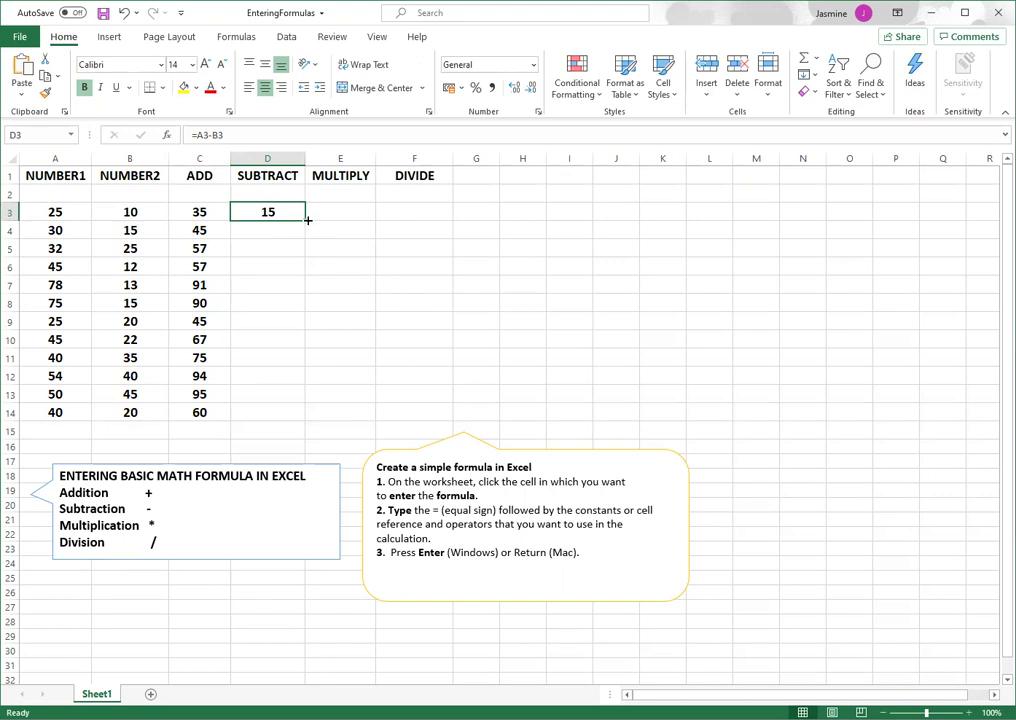
{"action": "left_click_drag", "start_coordinate": [305, 220], "coordinate": [299, 414]}
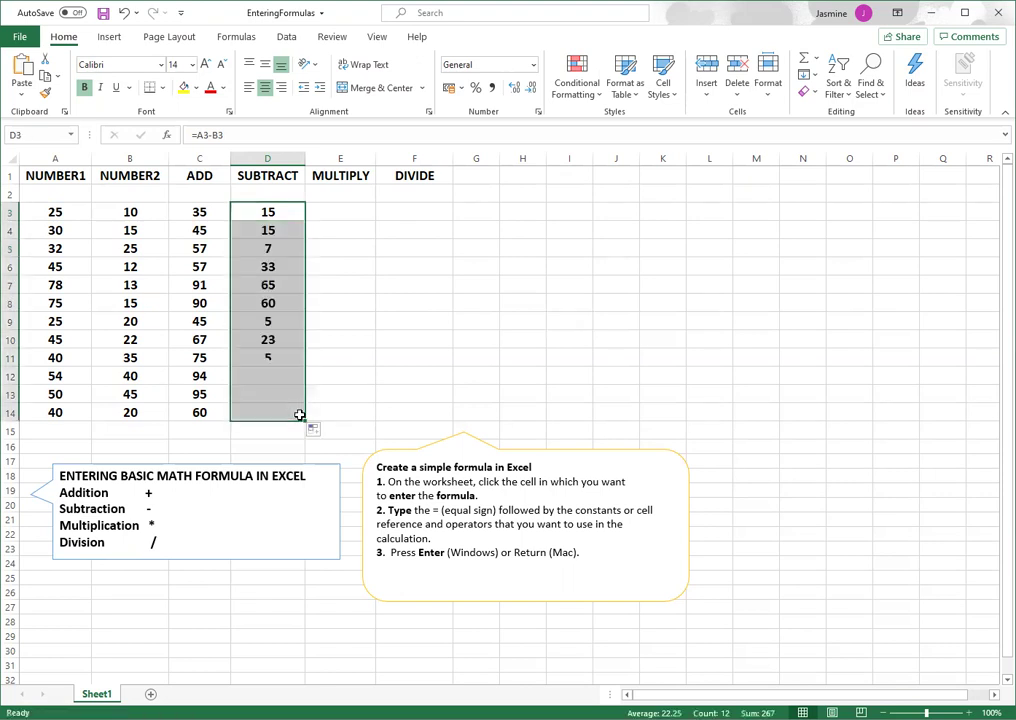
{"action": "left_click", "coordinate": [278, 355]}
{"action": "left_click", "coordinate": [298, 321]}
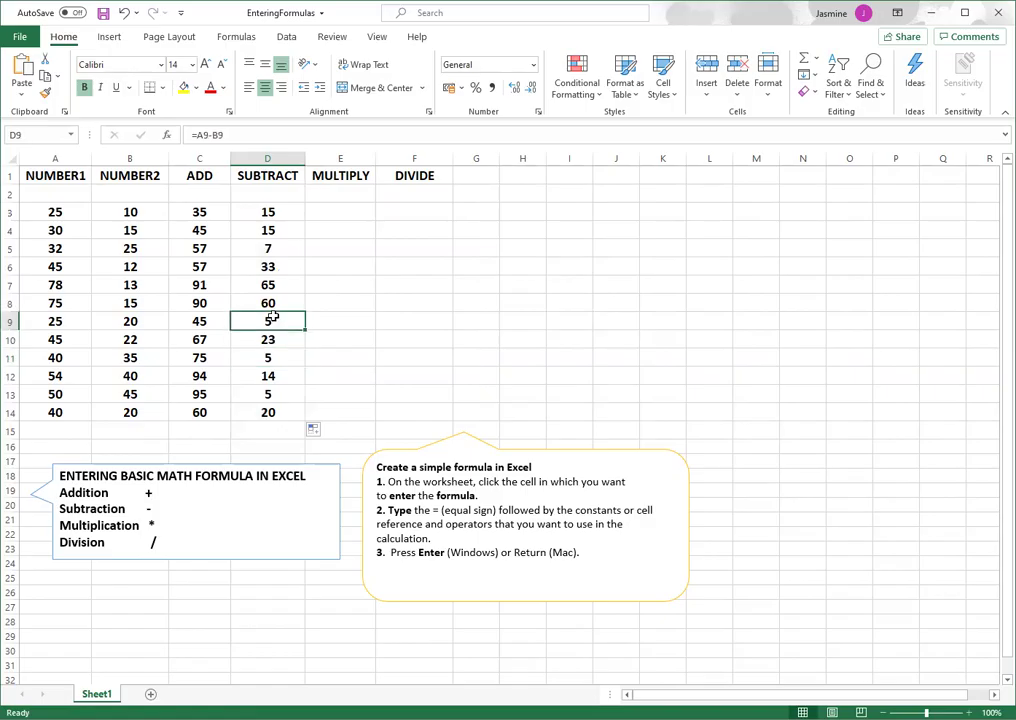
- Enter the multiplication formula =A3*B3 in cell E3 and fill it down through E14
{"action": "left_click", "coordinate": [337, 208]}
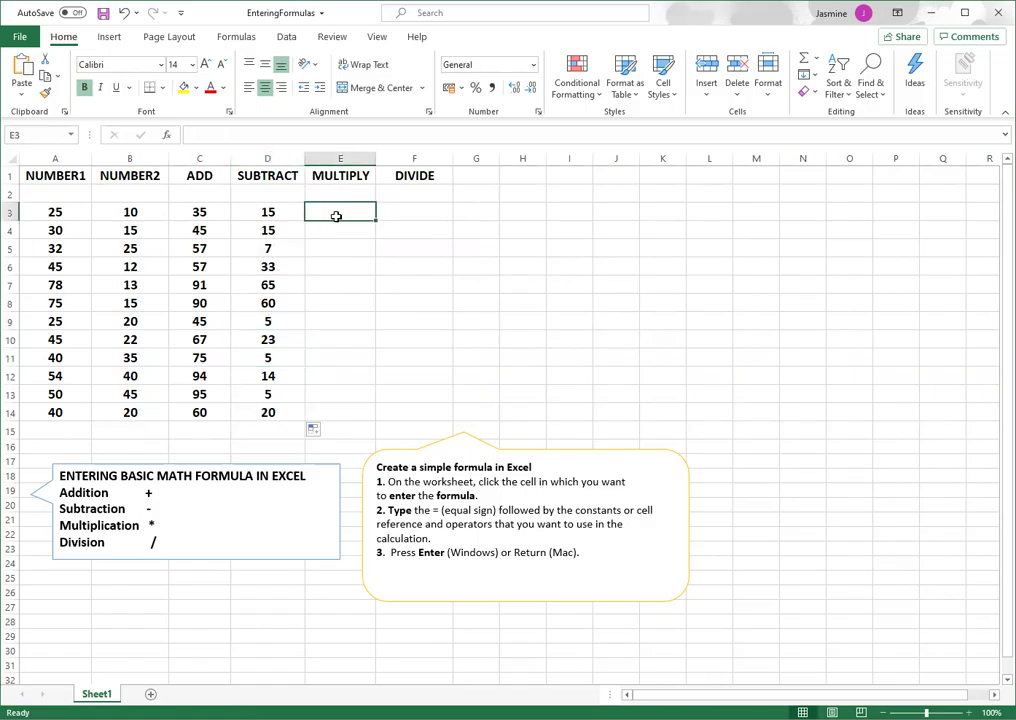
{"action": "type", "text": "="}
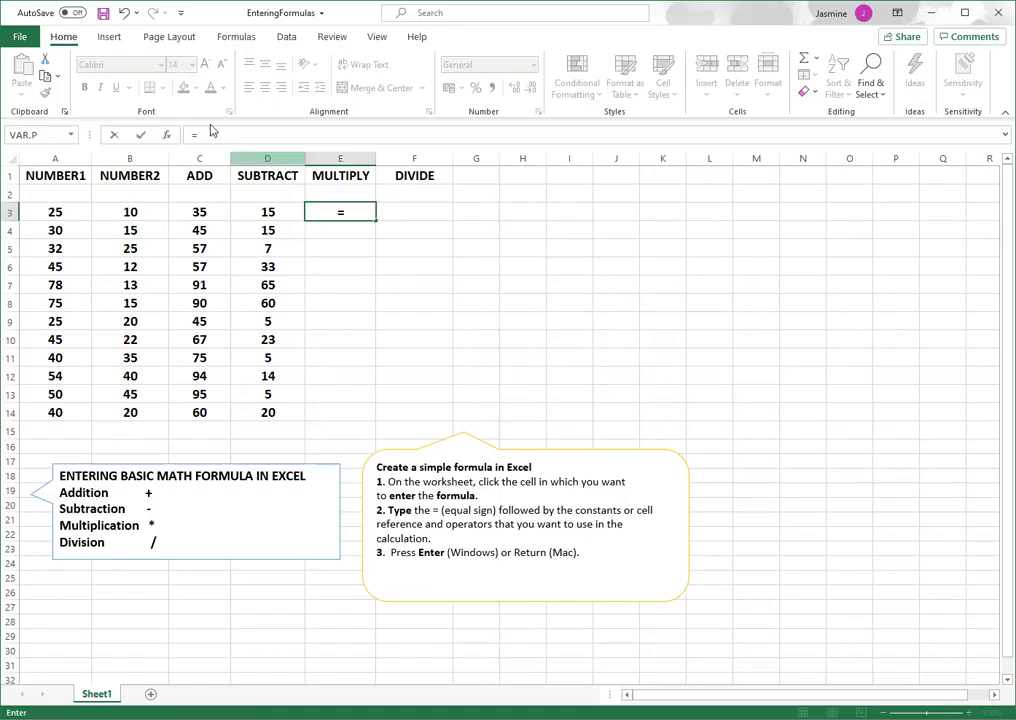
{"action": "left_click", "coordinate": [57, 214]}
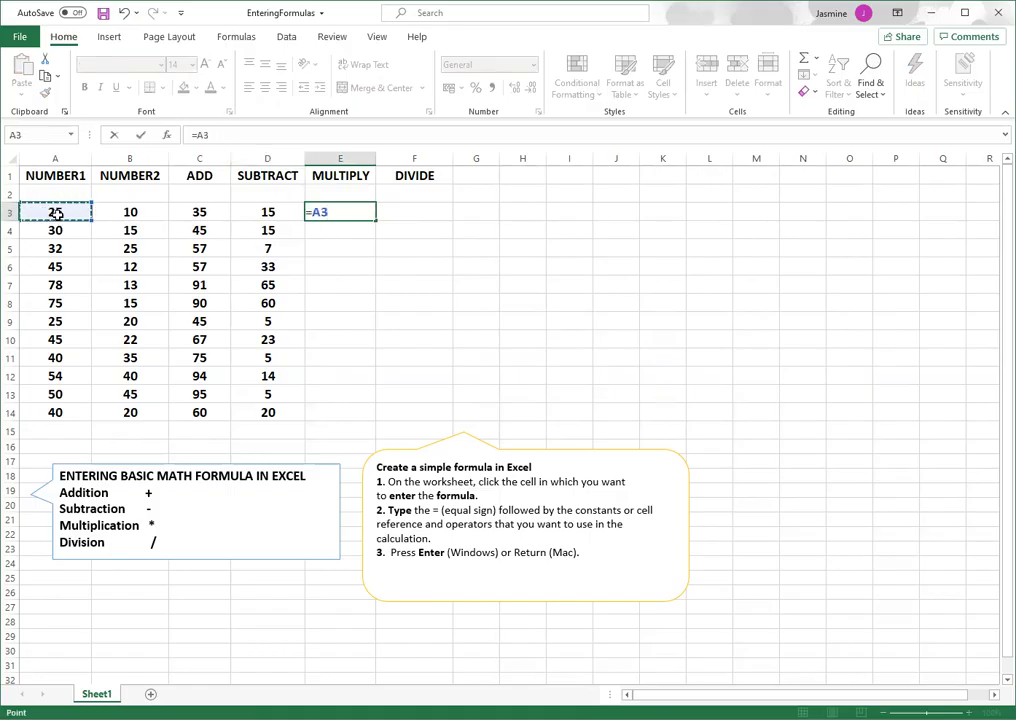
{"action": "type", "text": "*"}
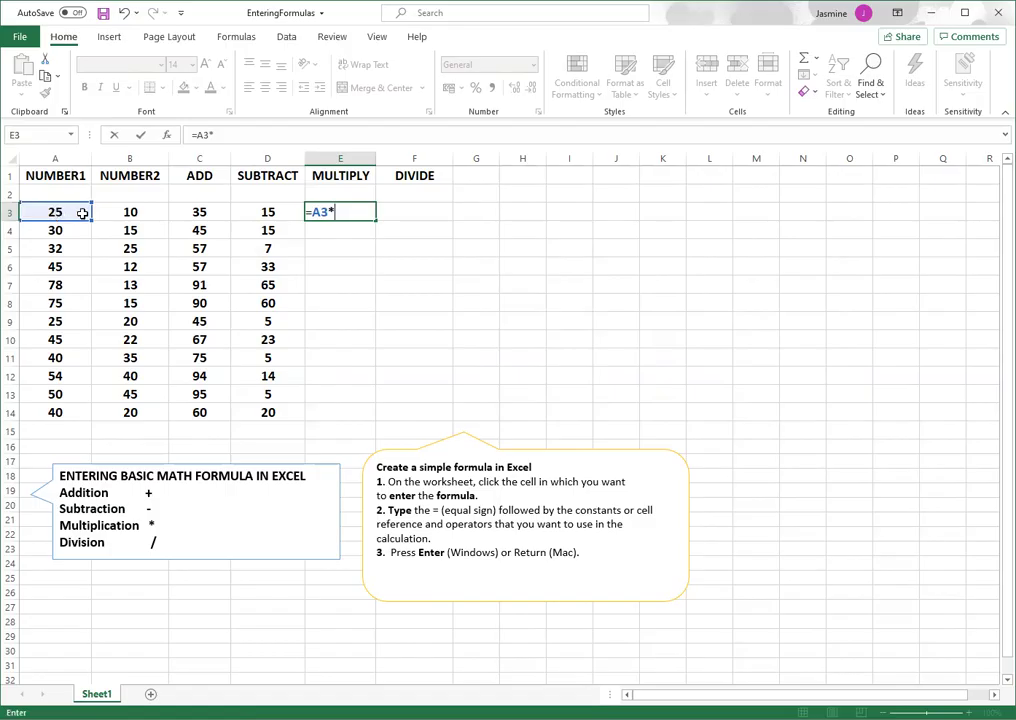
{"action": "left_click", "coordinate": [117, 214]}
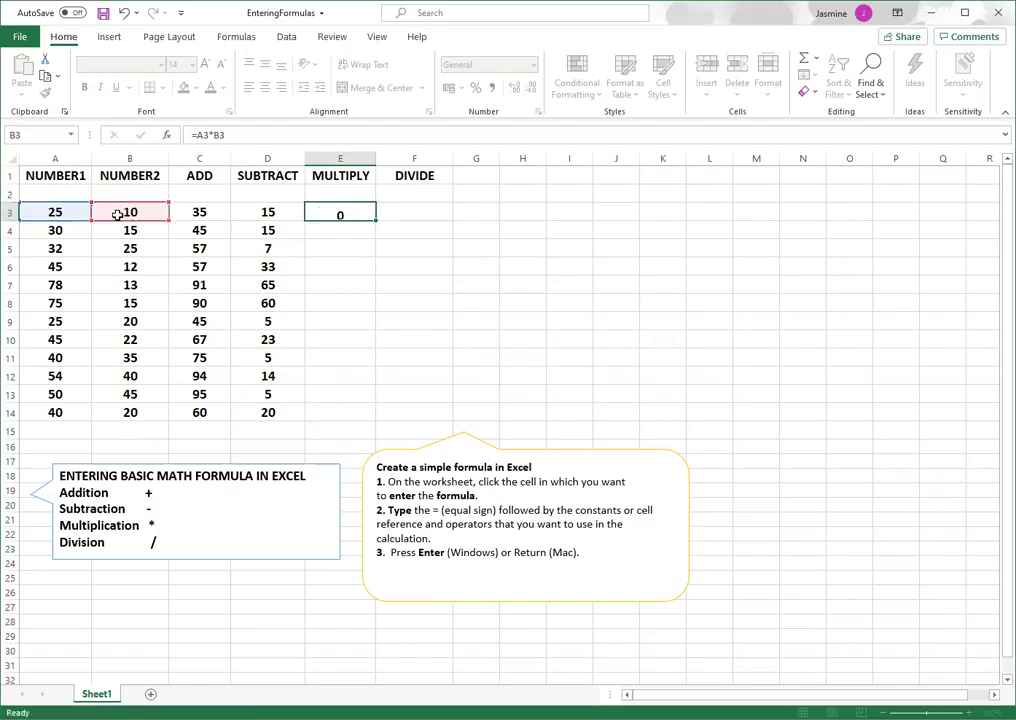
{"action": "key", "text": "Return"}
{"action": "left_click", "coordinate": [358, 213]}
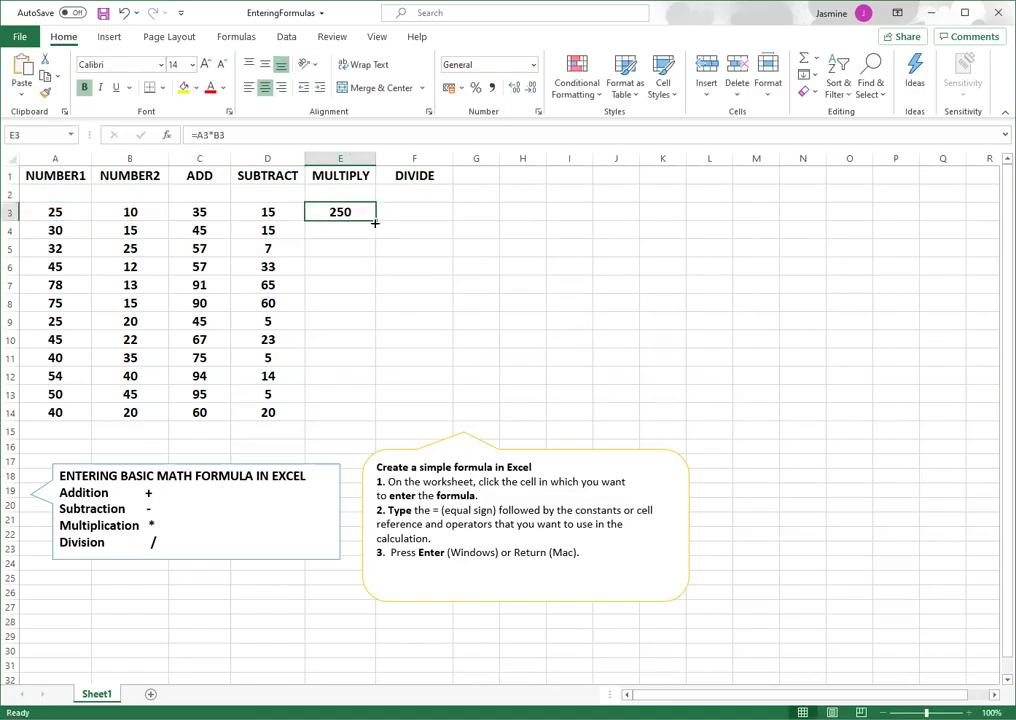
{"action": "left_click_drag", "start_coordinate": [371, 235], "coordinate": [367, 412]}
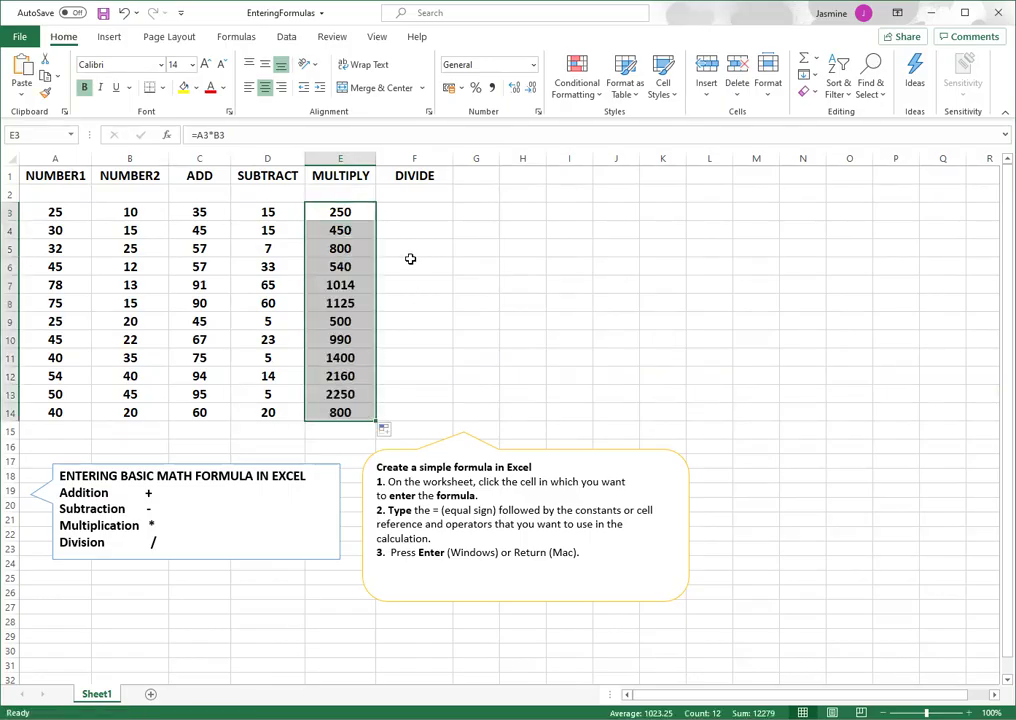
- Enter the division formula =A3/B3 in cell F3 and fill it down through F14
{"action": "left_click", "coordinate": [406, 211]}
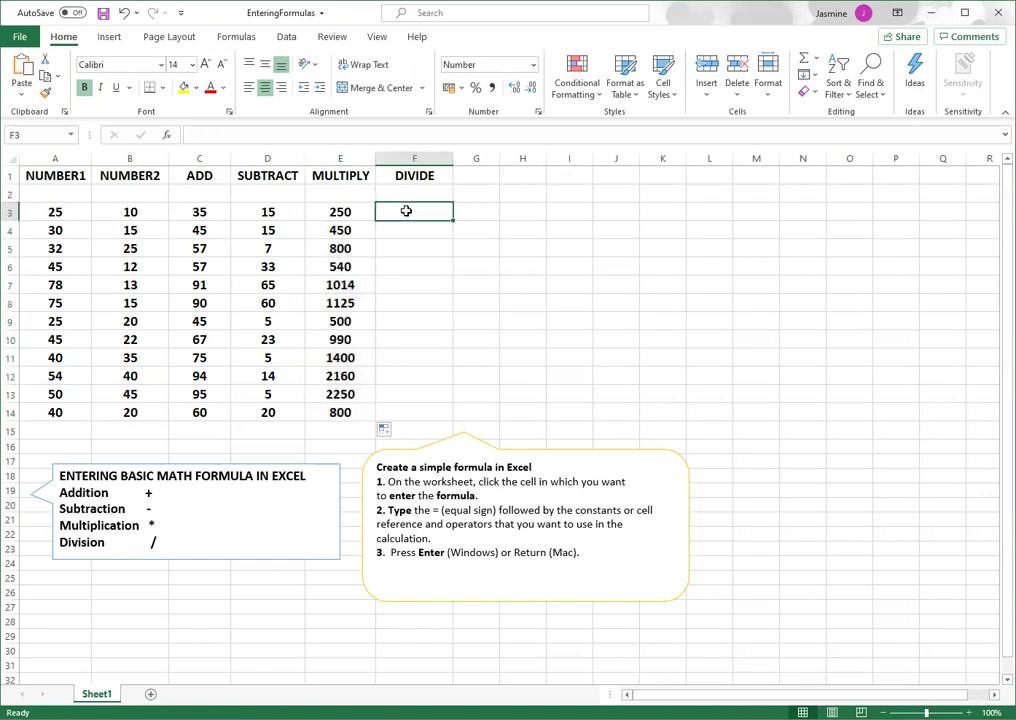
{"action": "type", "text": "="}
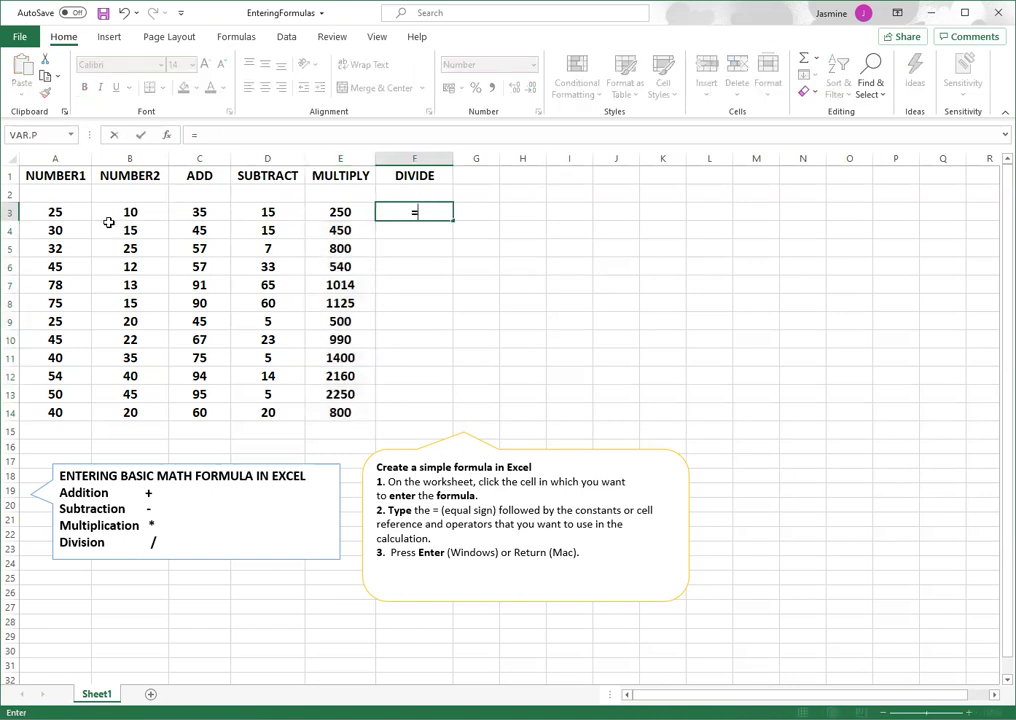
{"action": "left_click", "coordinate": [48, 213]}
{"action": "type", "text": "/"}
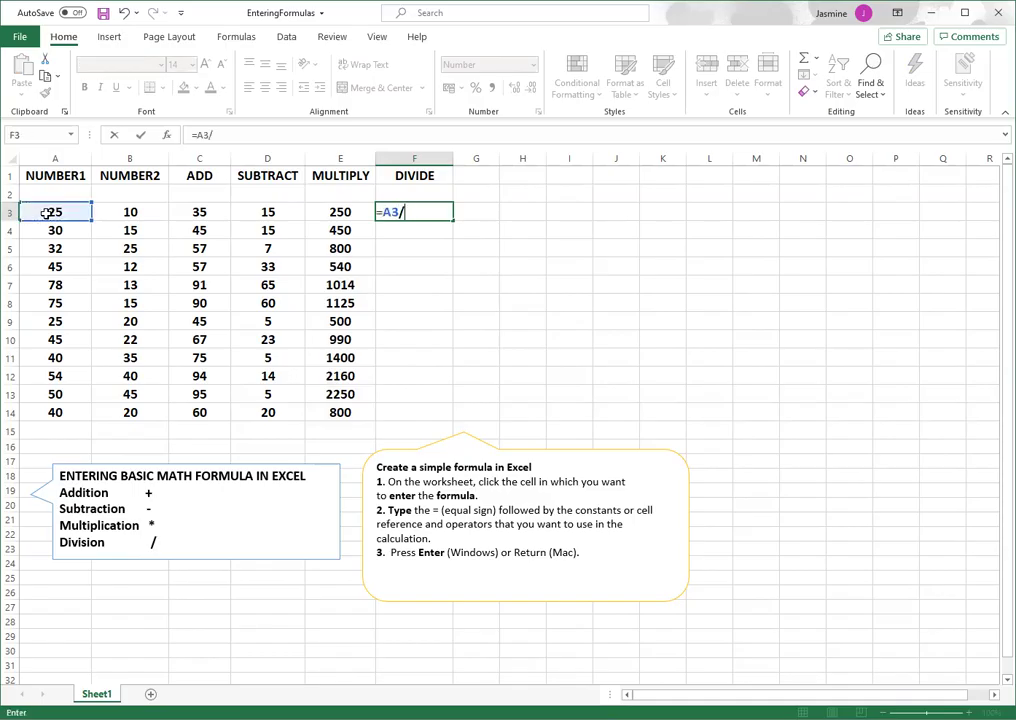
{"action": "left_click", "coordinate": [131, 211]}
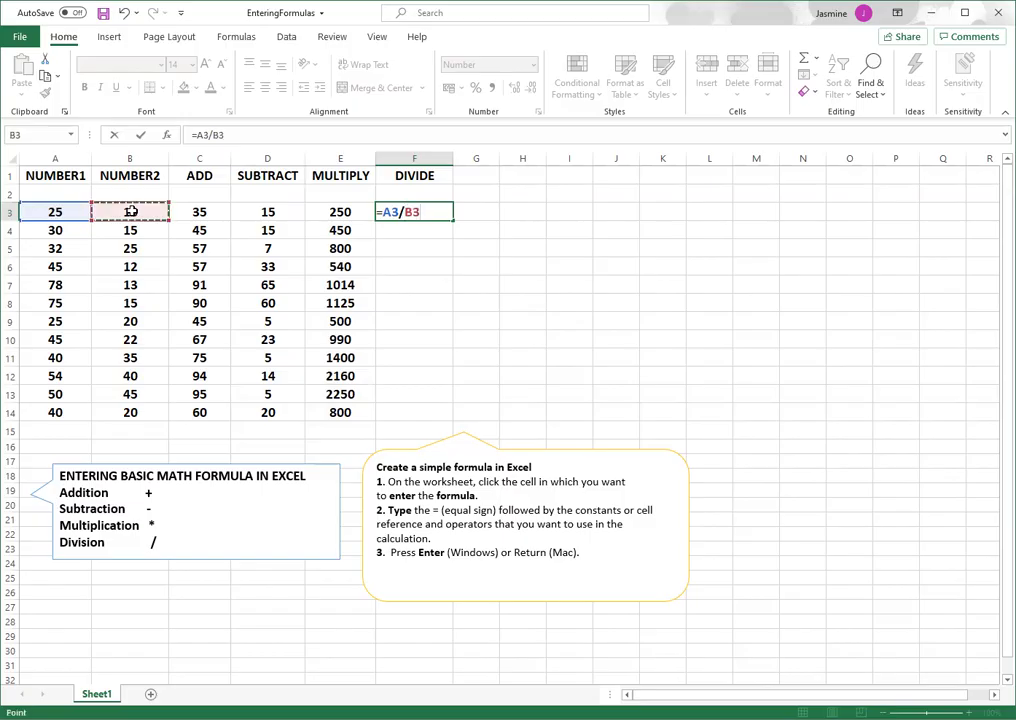
{"action": "key", "text": "Return"}
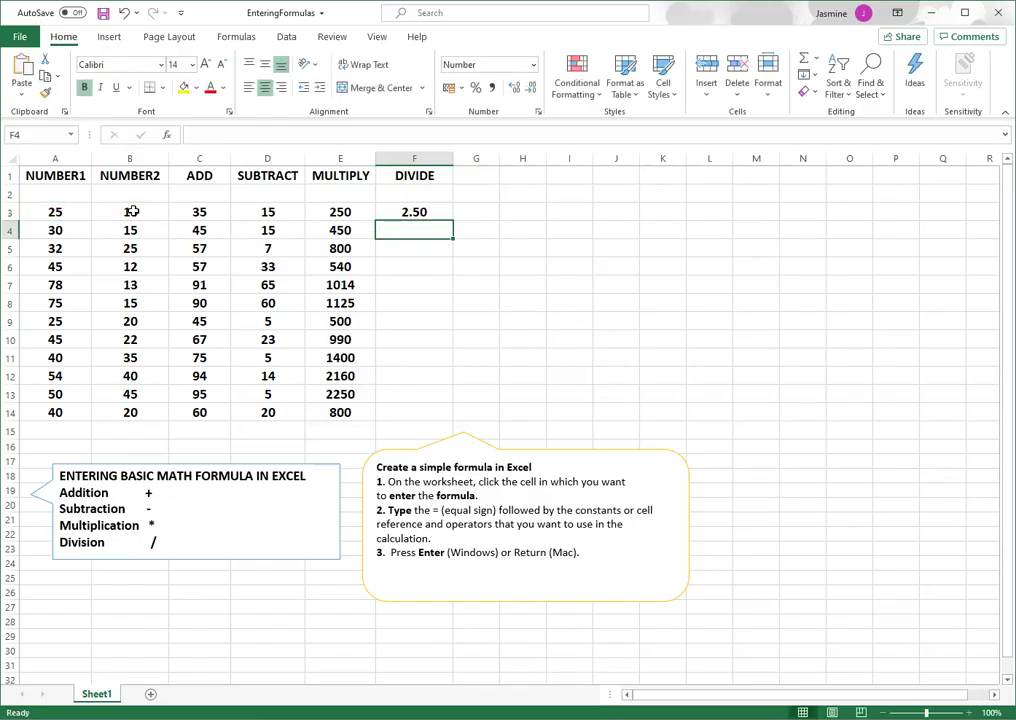
{"action": "key", "text": "Up"}
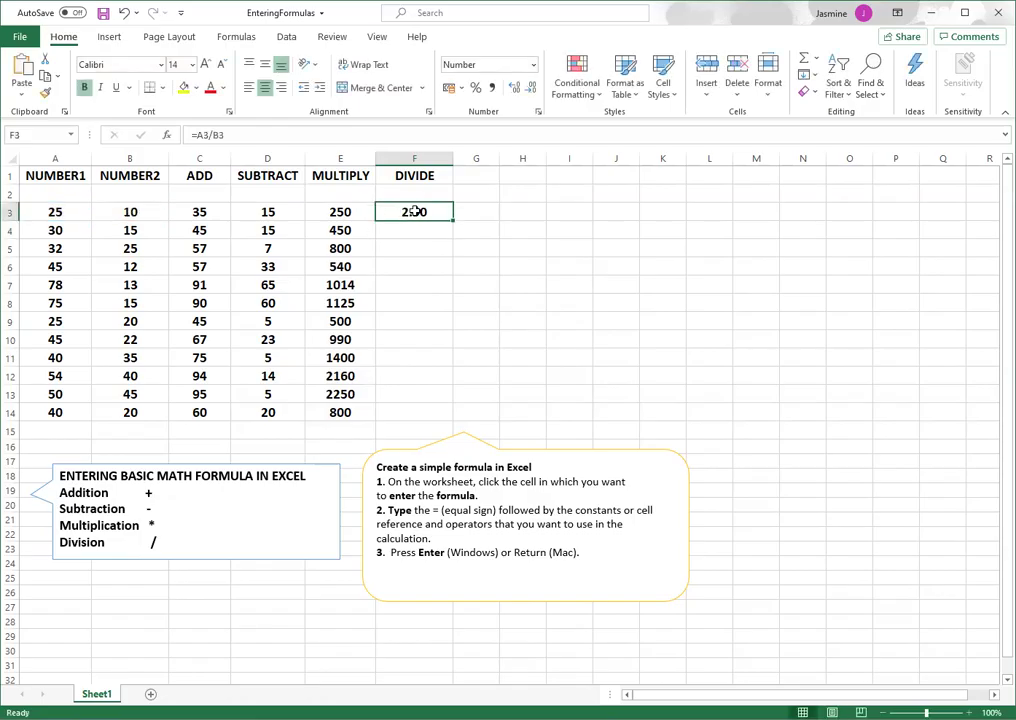
{"action": "left_click_drag", "start_coordinate": [452, 221], "coordinate": [446, 424]}
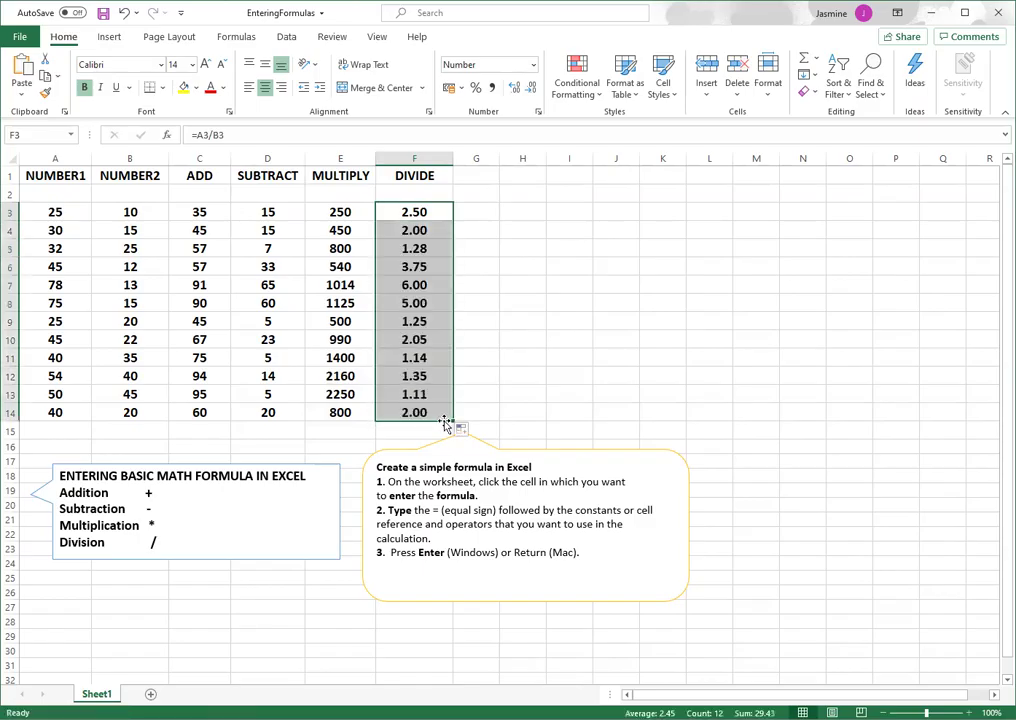